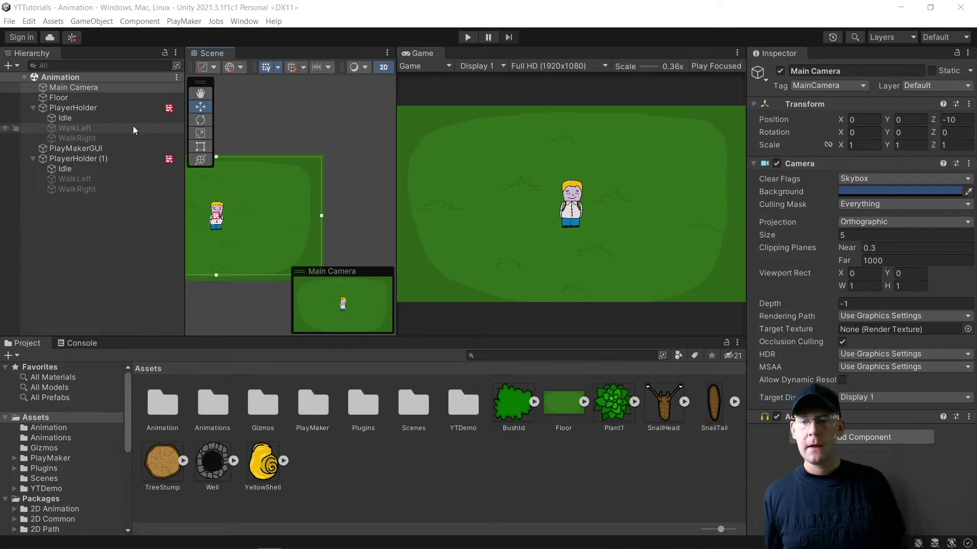
# - Inspect PlayerHolder (1) and its Idle, WalkLeft and WalkRight sprite children
pyautogui.click(105, 107)
pyautogui.click(99, 160)
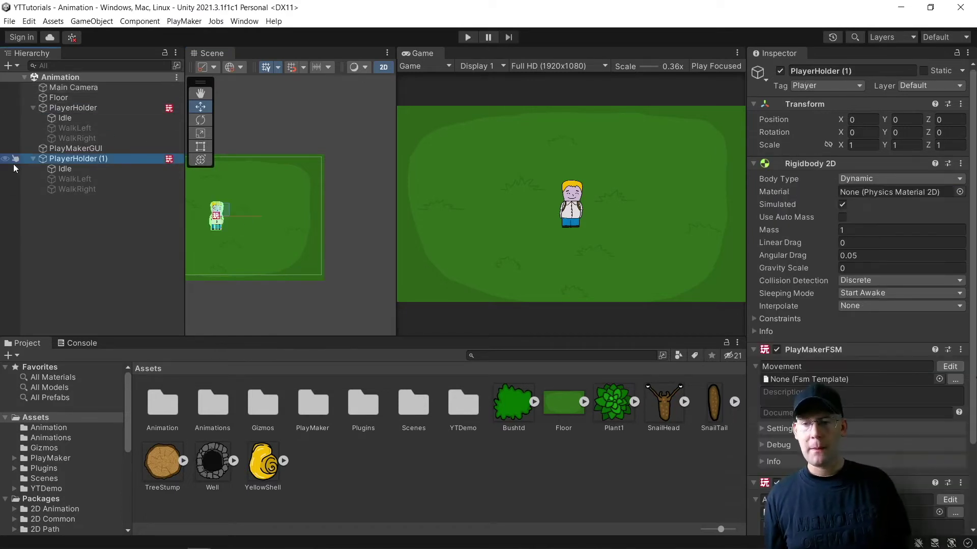
pyautogui.click(63, 168)
pyautogui.click(72, 180)
pyautogui.click(72, 190)
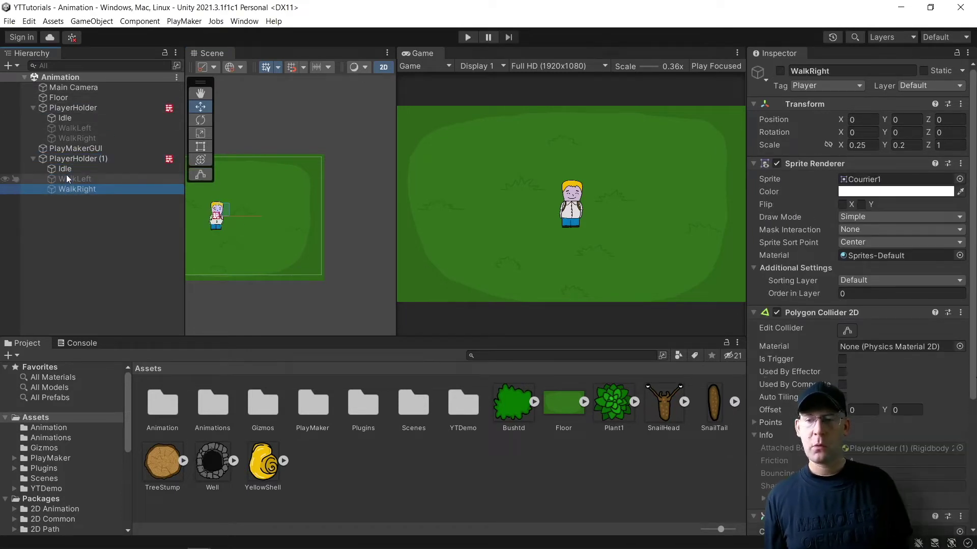
pyautogui.click(66, 171)
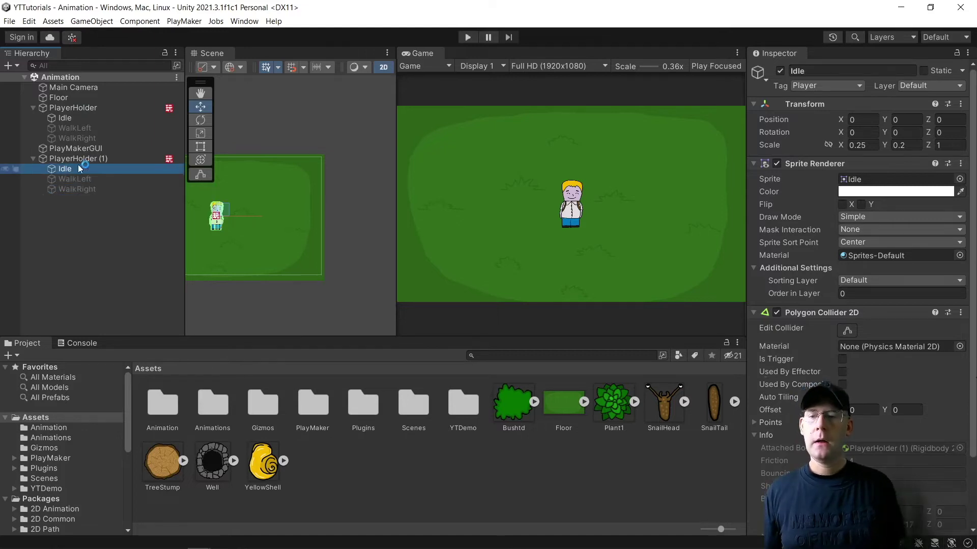
# - Collapse both PlayerHolder groups and check the Main Camera's settings
pyautogui.click(34, 158)
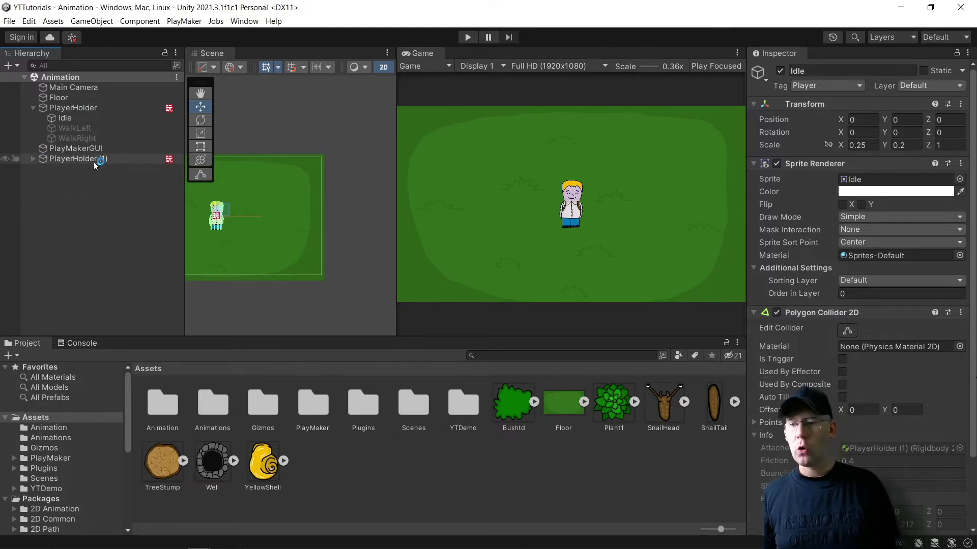
pyautogui.click(34, 108)
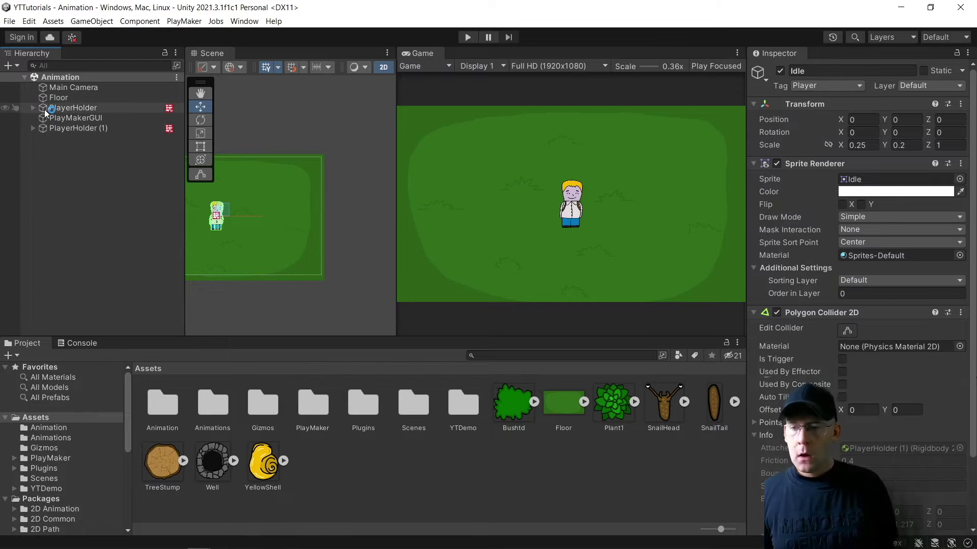
pyautogui.click(52, 89)
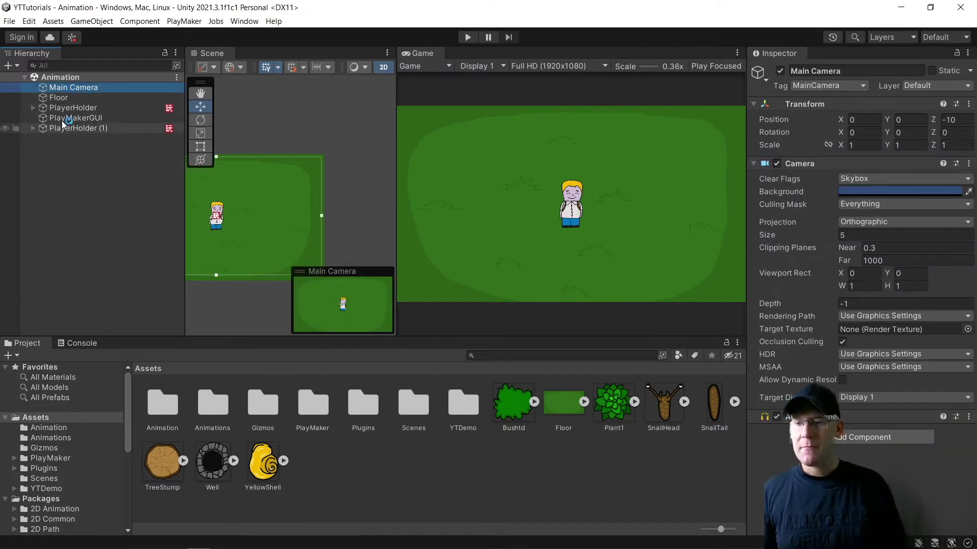
# - Compare the Rigidbody 2D and Movement FSM components on both player holders
pyautogui.click(72, 108)
pyautogui.click(81, 129)
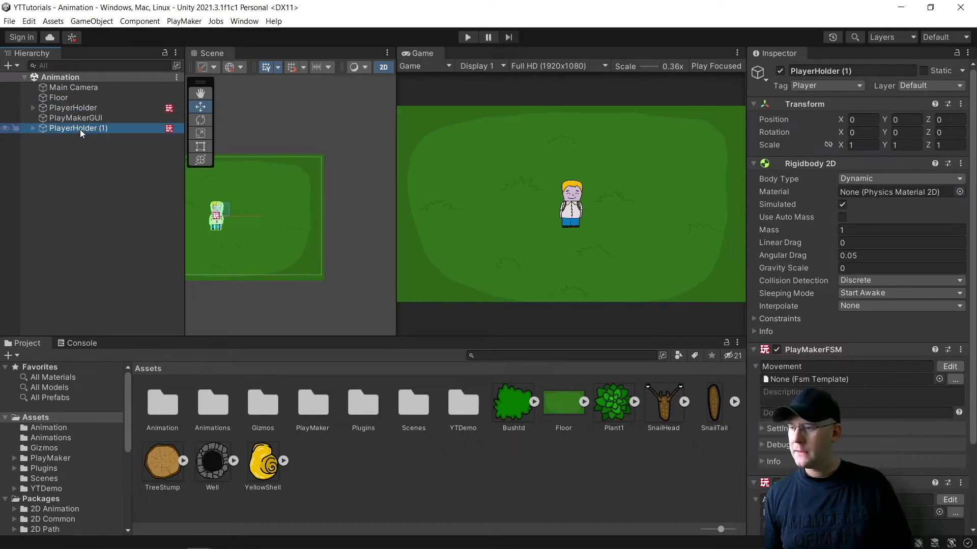
pyautogui.click(81, 111)
pyautogui.click(83, 127)
pyautogui.click(73, 111)
pyautogui.click(81, 129)
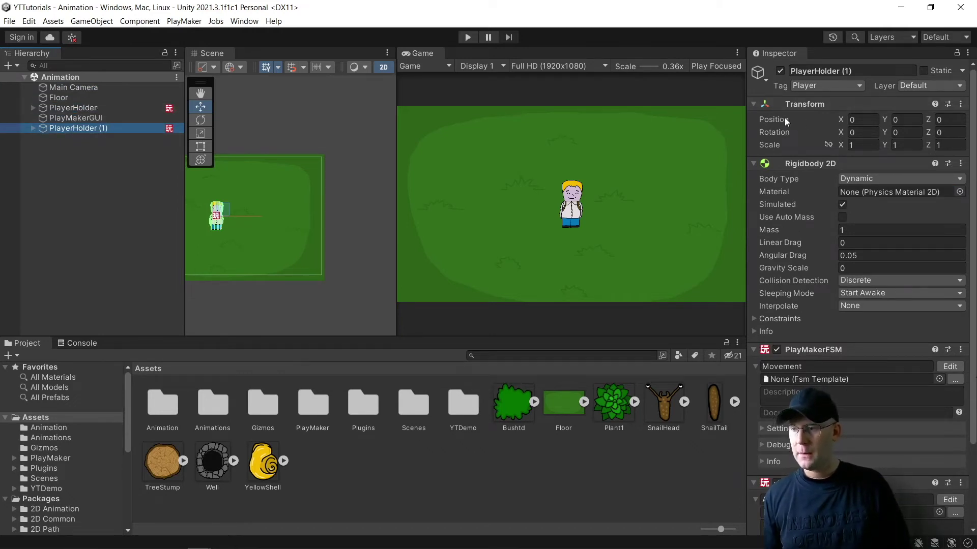
pyautogui.click(76, 89)
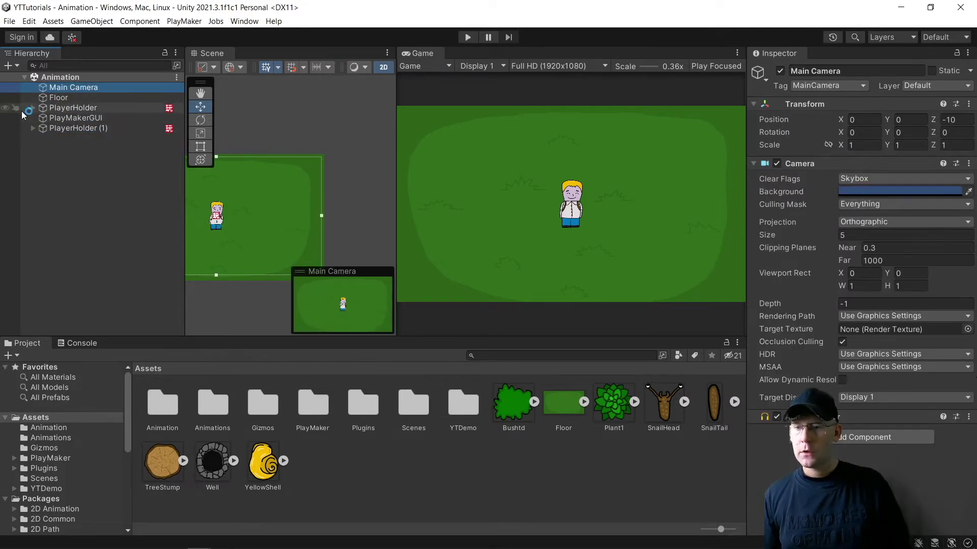
# - Set the Main Camera's Viewport Rect W to 0.5 to render the left half
pyautogui.click(862, 287)
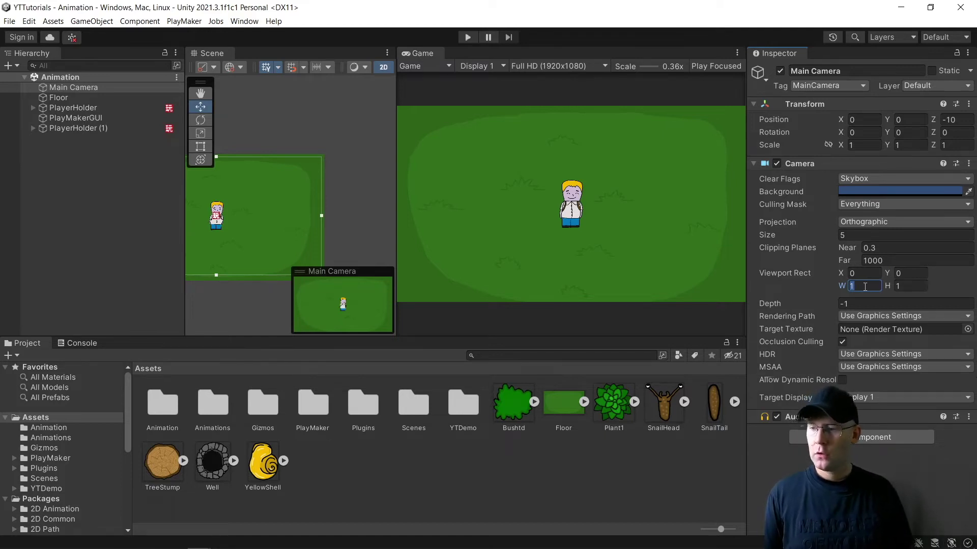
pyautogui.write('0.5')
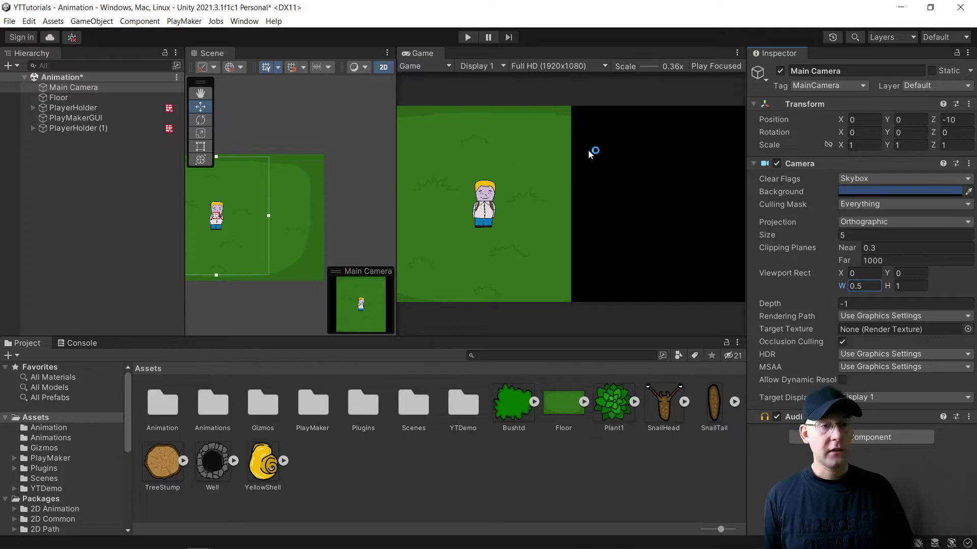
pyautogui.click(83, 90)
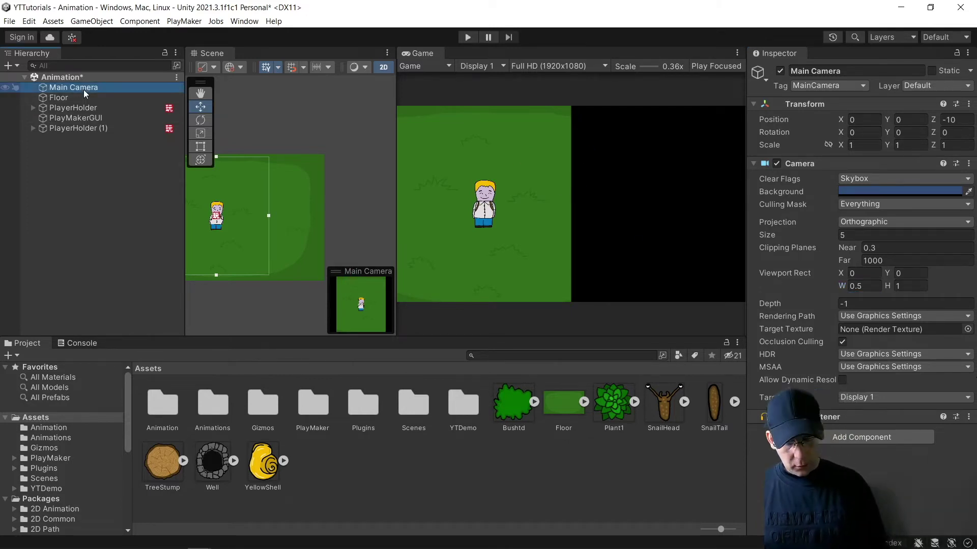
# - Duplicate Main Camera and make the original a child of PlayerHolder
pyautogui.hotkey('ctrl', 'd')
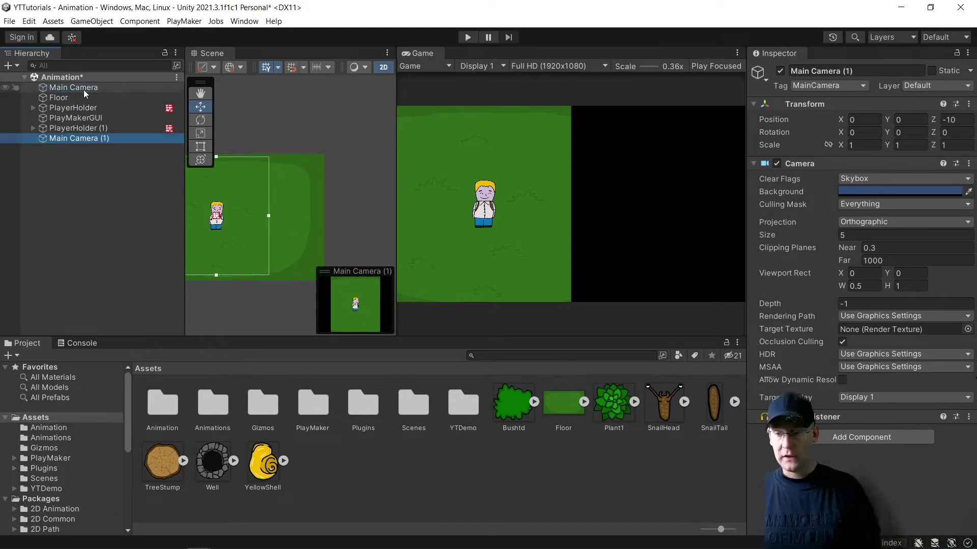
pyautogui.moveTo(78, 88); pyautogui.dragTo(87, 109)
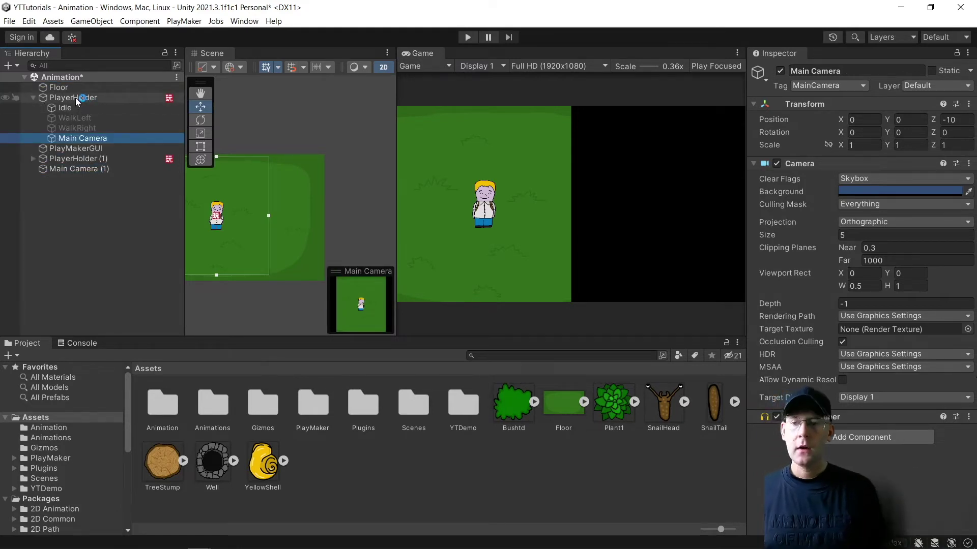
pyautogui.click(75, 97)
pyautogui.click(32, 98)
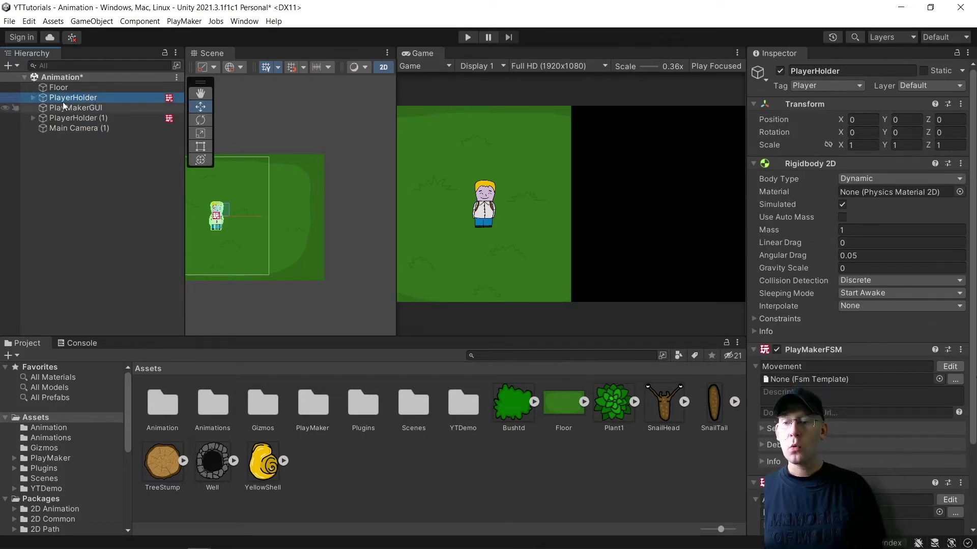
# - Remove the Audio Listener component from Main Camera (1)
pyautogui.click(84, 129)
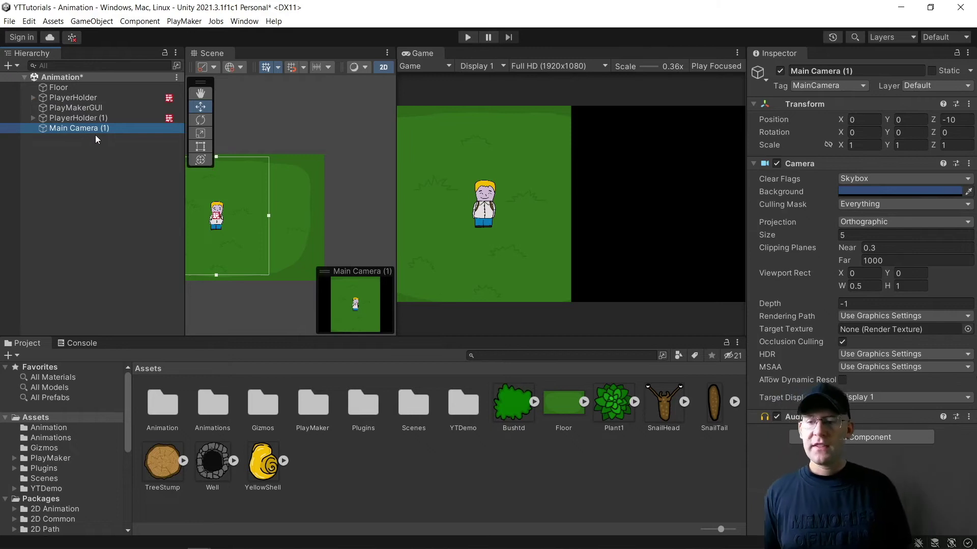
pyautogui.click(896, 417)
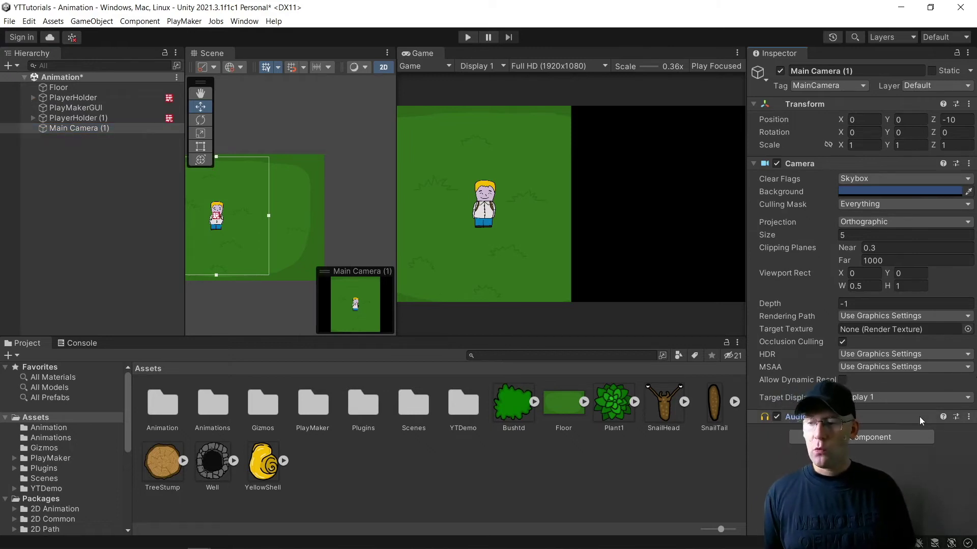
pyautogui.click(968, 418)
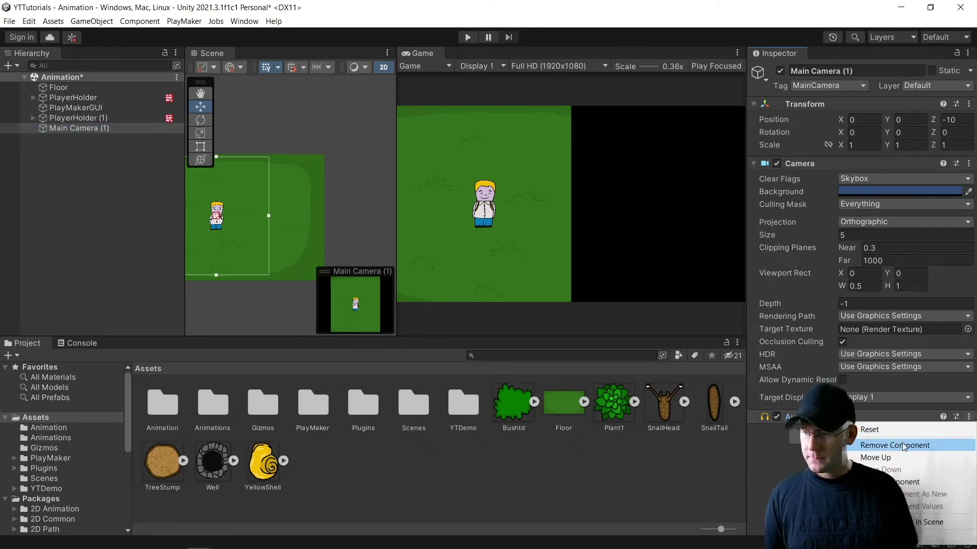
pyautogui.click(908, 443)
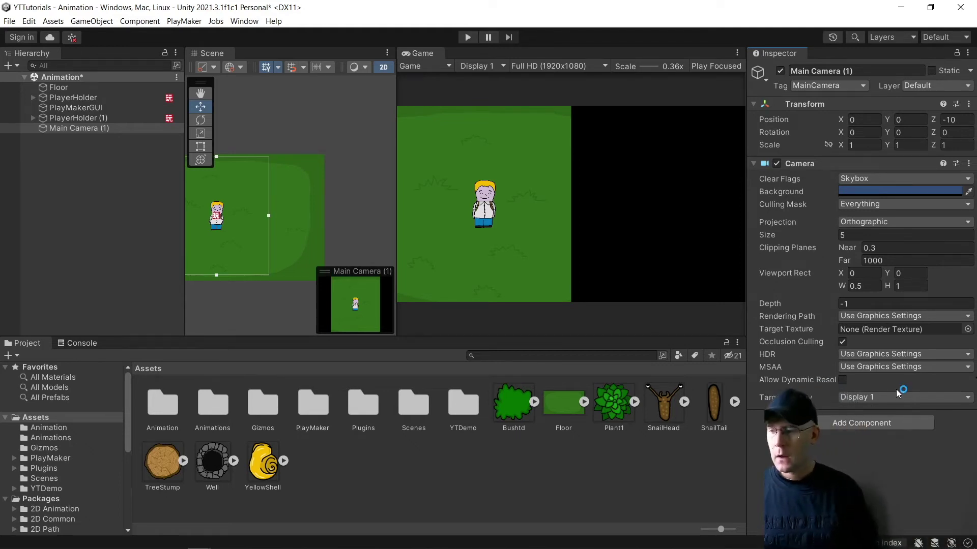
# - Set Main Camera (1)'s viewport X to 0.5 and parent it under PlayerHolder (1)
pyautogui.click(857, 275)
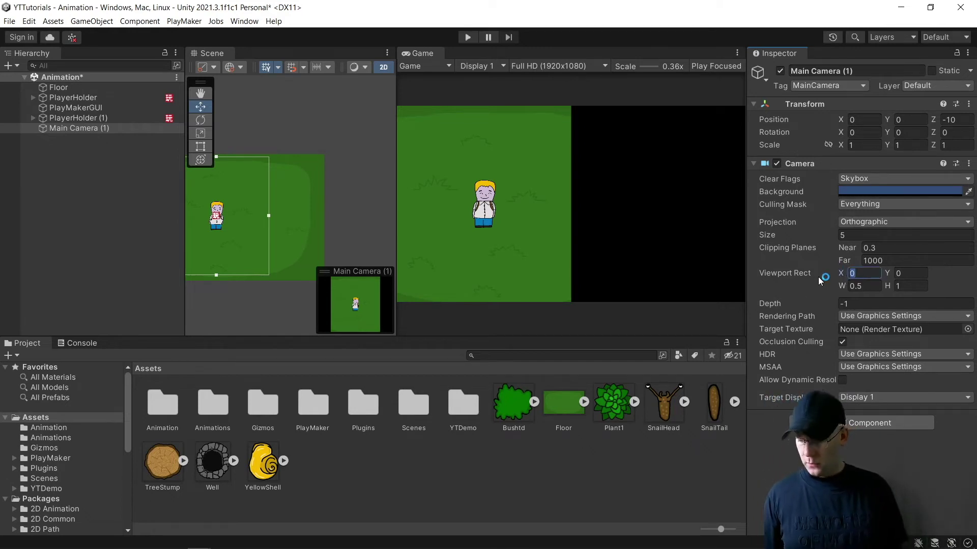
pyautogui.write('0.5')
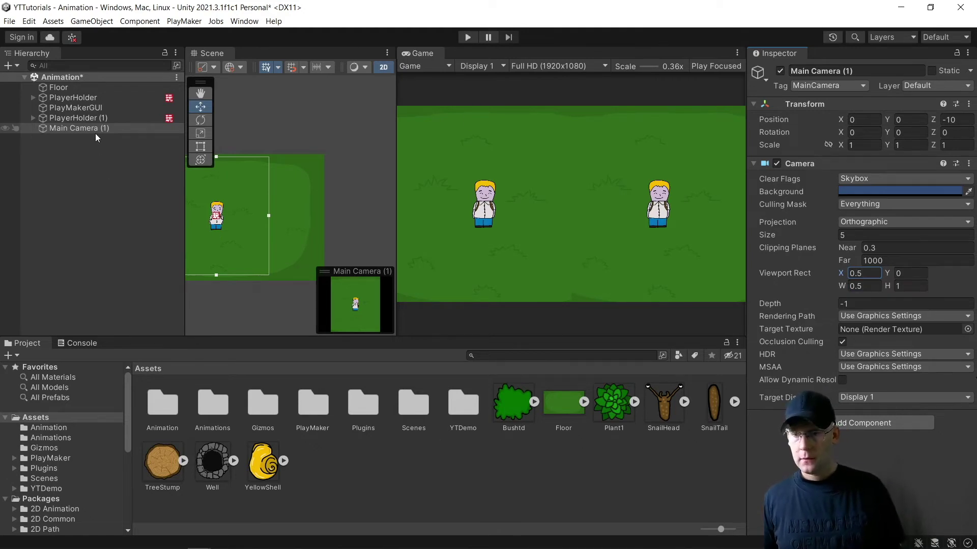
pyautogui.moveTo(81, 127); pyautogui.dragTo(77, 119)
pyautogui.click(32, 117)
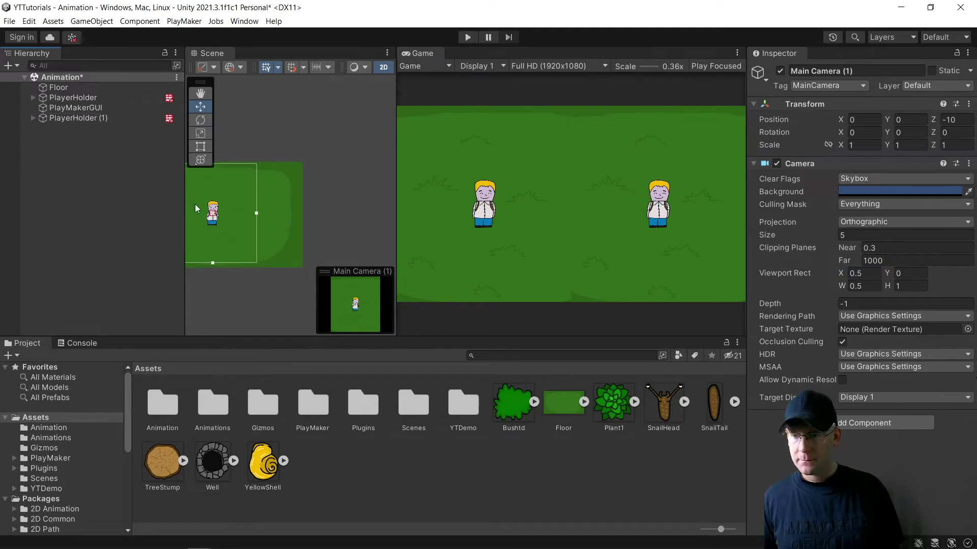
# - Move the first player holder to x -4.36 and the second to about x 4.49
pyautogui.press('f')
pyautogui.click(75, 97)
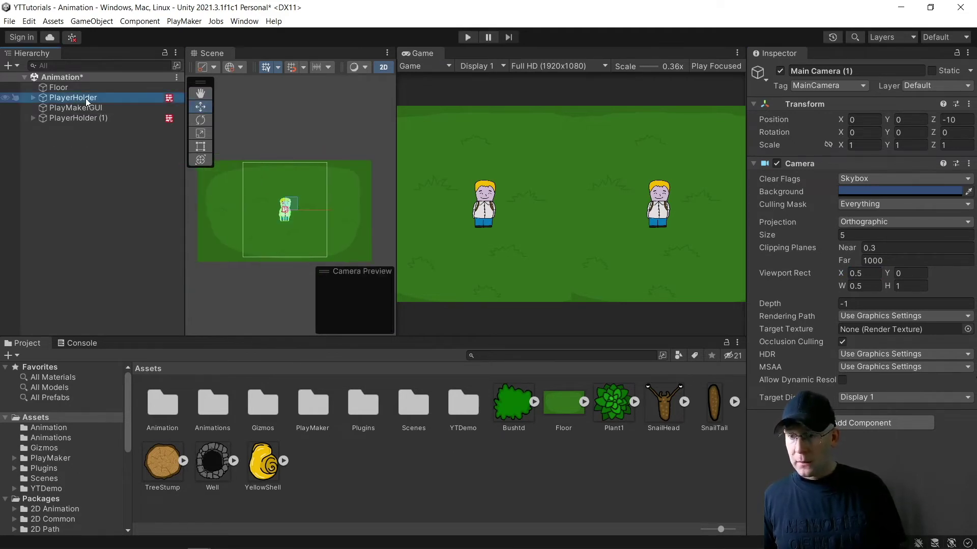
pyautogui.moveTo(325, 211); pyautogui.dragTo(285, 218)
pyautogui.click(114, 121)
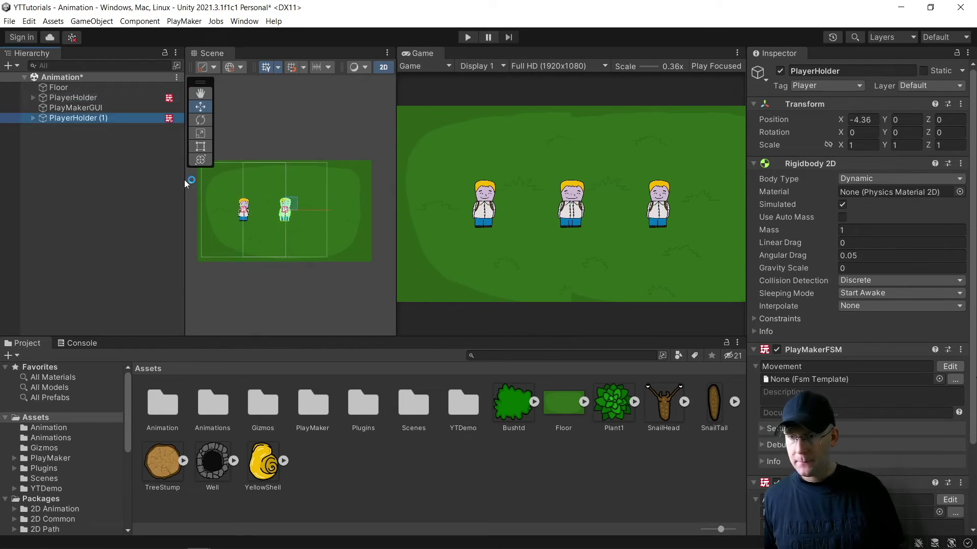
pyautogui.moveTo(319, 210); pyautogui.dragTo(362, 219)
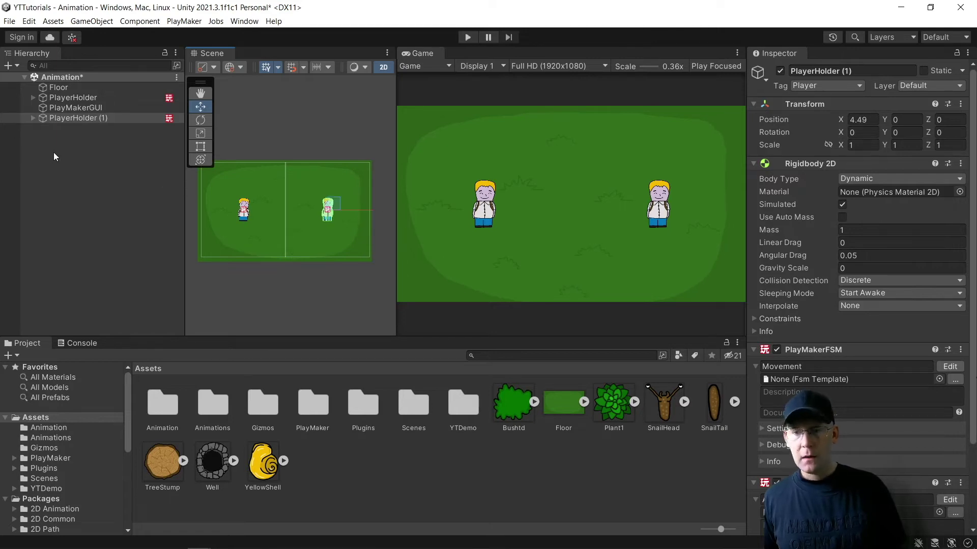
pyautogui.click(71, 148)
# - Add a UI Canvas to the scene from the Hierarchy
pyautogui.rightClick(72, 136)
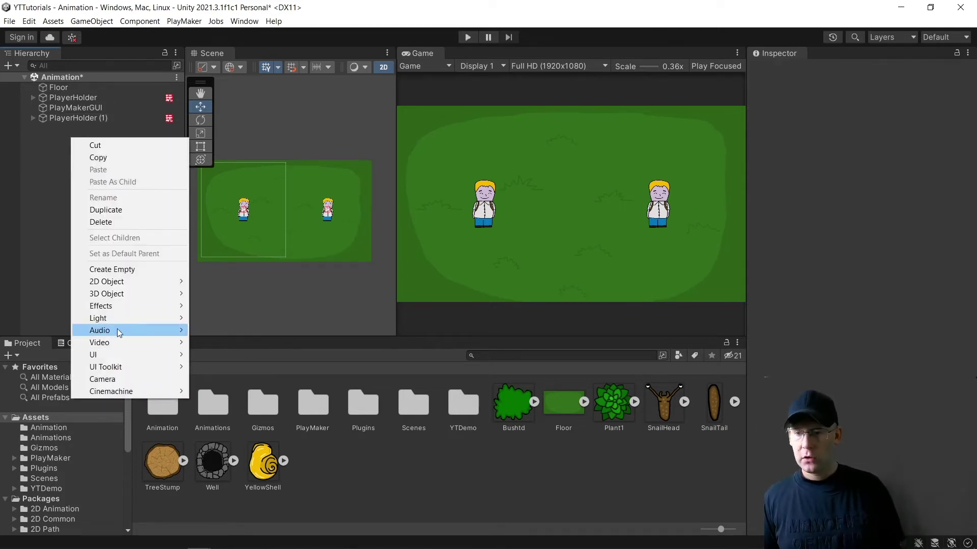
pyautogui.click(126, 355)
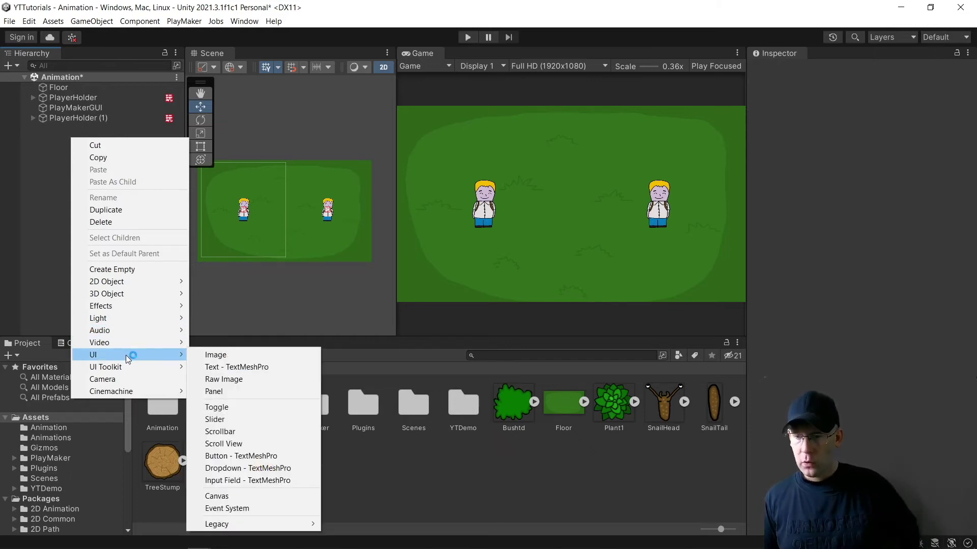
pyautogui.click(238, 370)
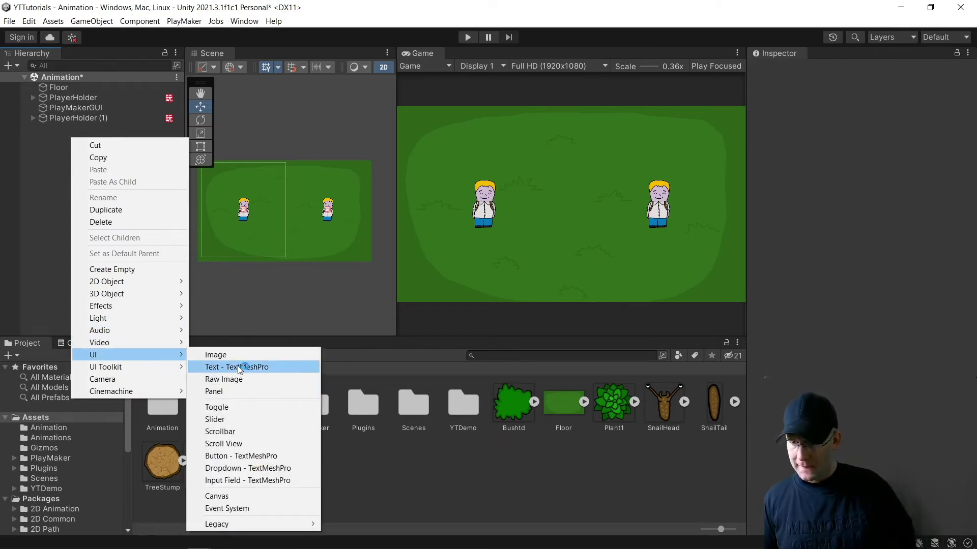
pyautogui.click(244, 497)
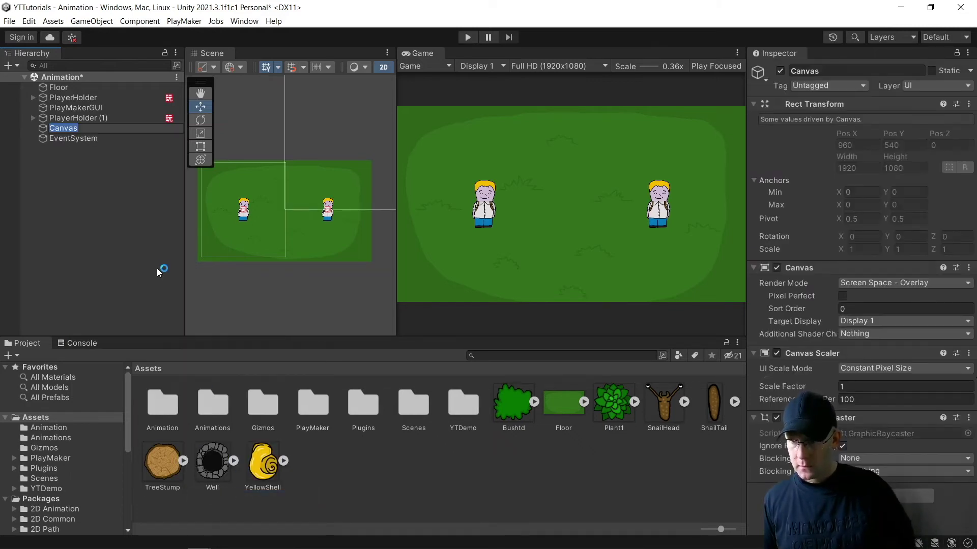
pyautogui.click(94, 178)
# - Add a UI Image under Canvas and rename it Divider
pyautogui.rightClick(77, 130)
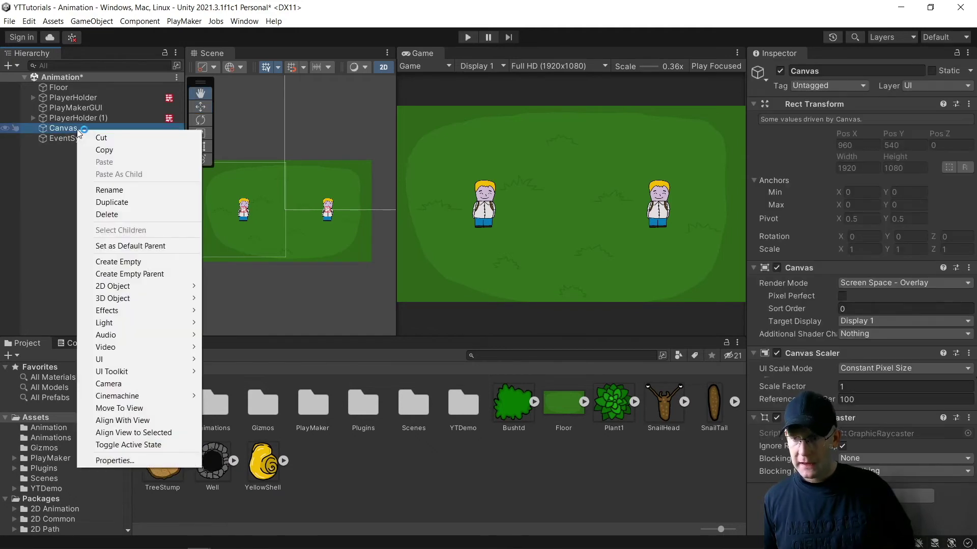
pyautogui.click(136, 359)
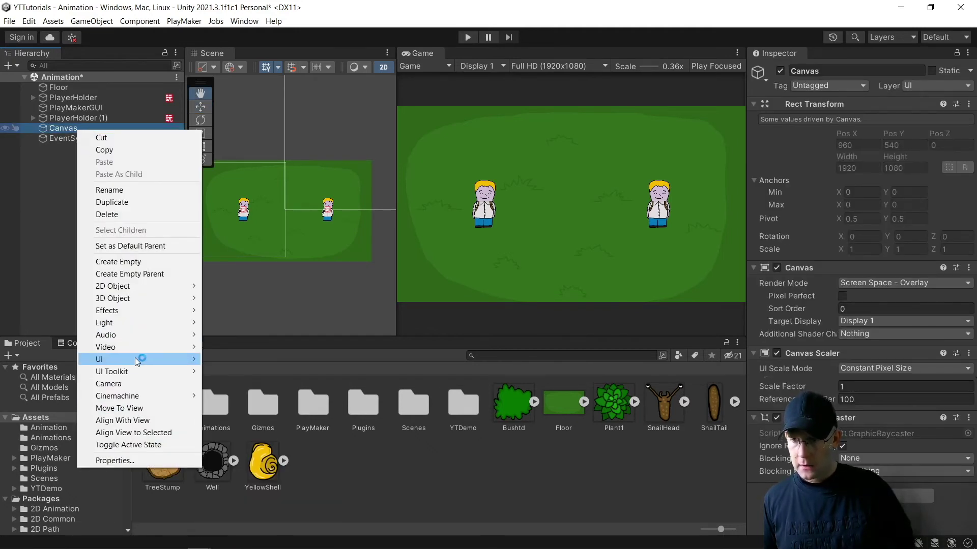
pyautogui.click(229, 360)
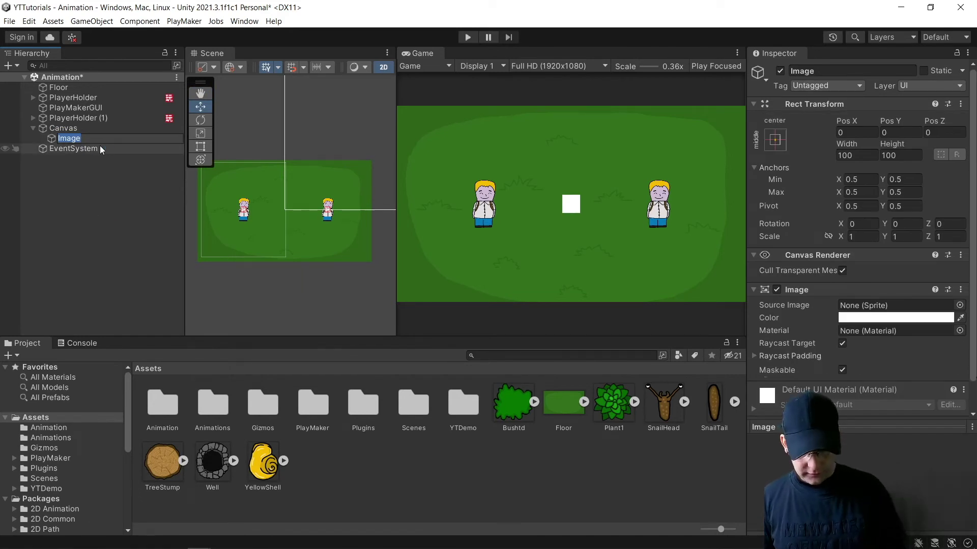
pyautogui.write('Divider')
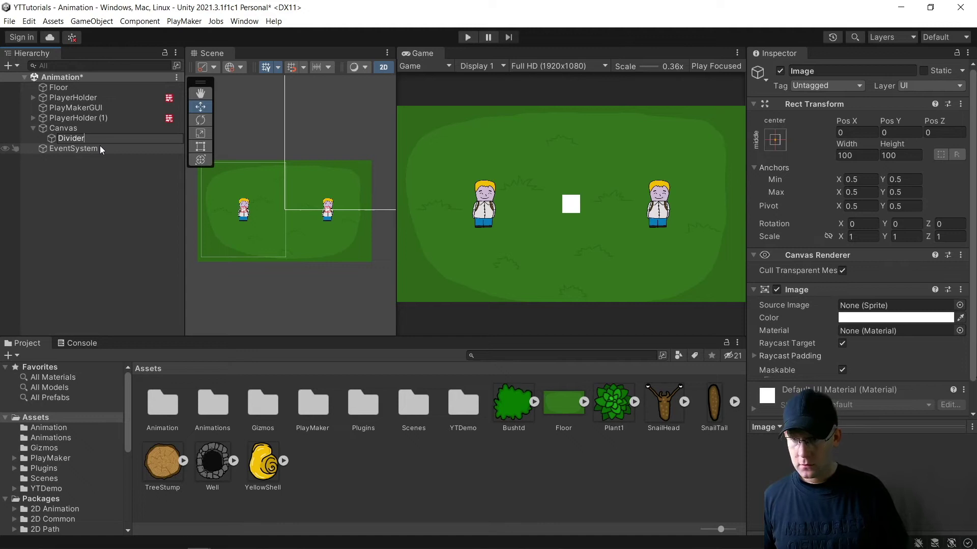
pyautogui.press('Return')
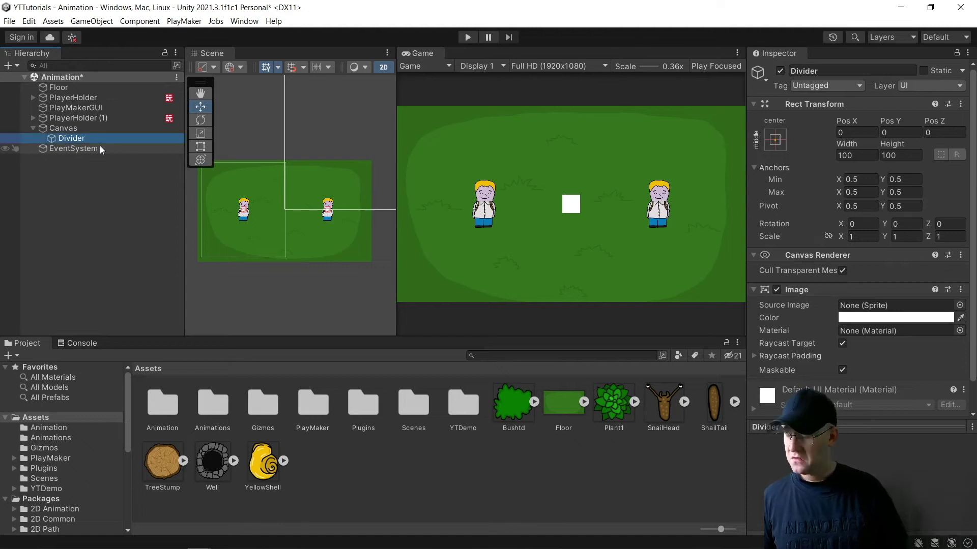
pyautogui.doubleClick(63, 139)
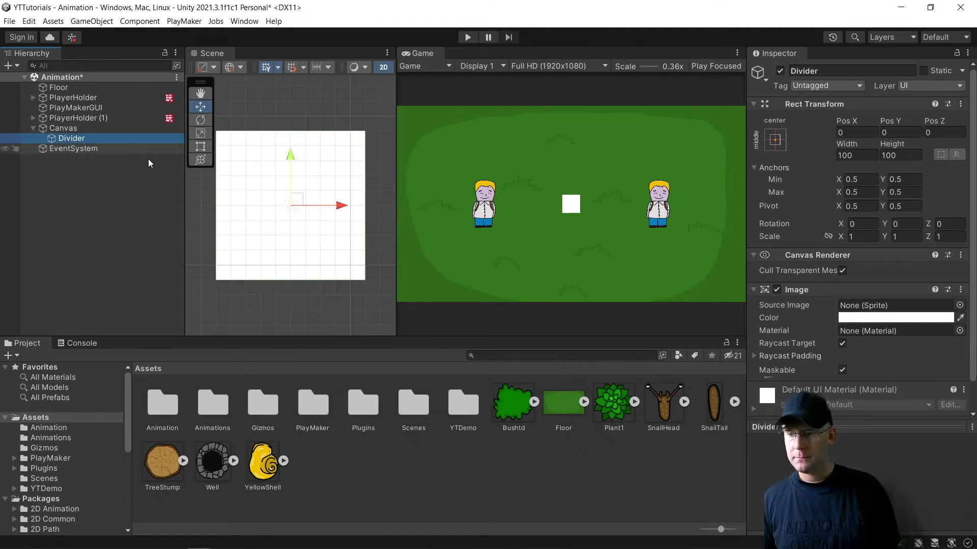
# - With the Rect tool, narrow the Divider to a slim bar and centre it horizontally
pyautogui.click(211, 146)
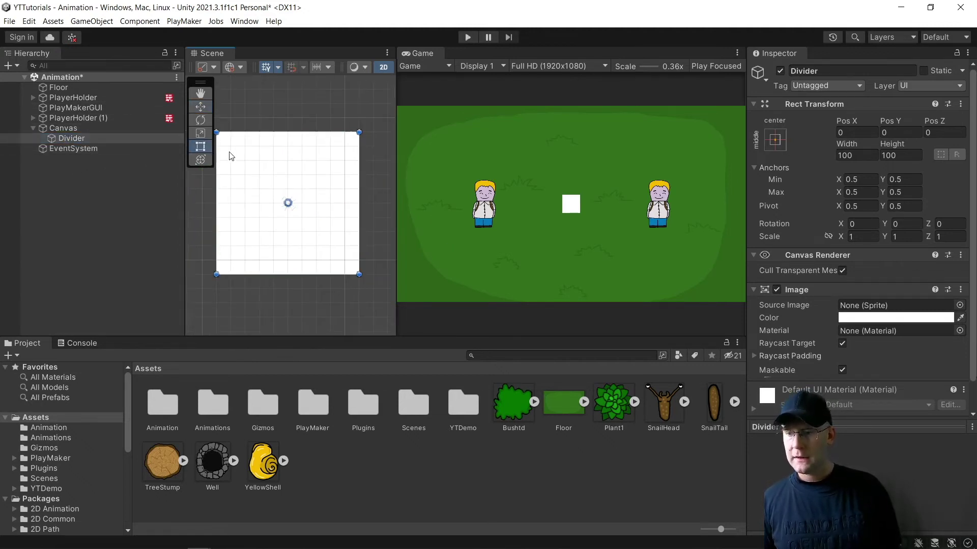
pyautogui.scroll(-10, 239, 232)
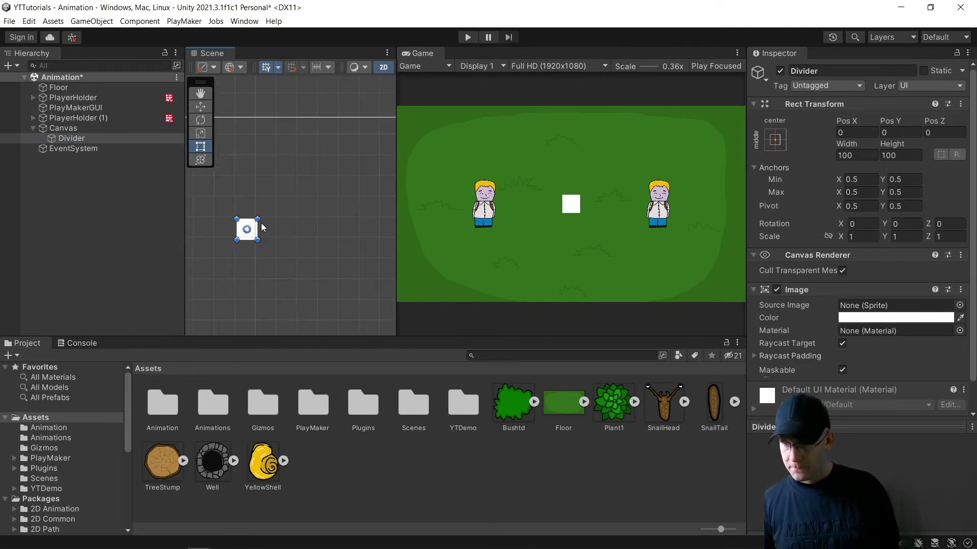
pyautogui.moveTo(259, 227); pyautogui.dragTo(239, 231)
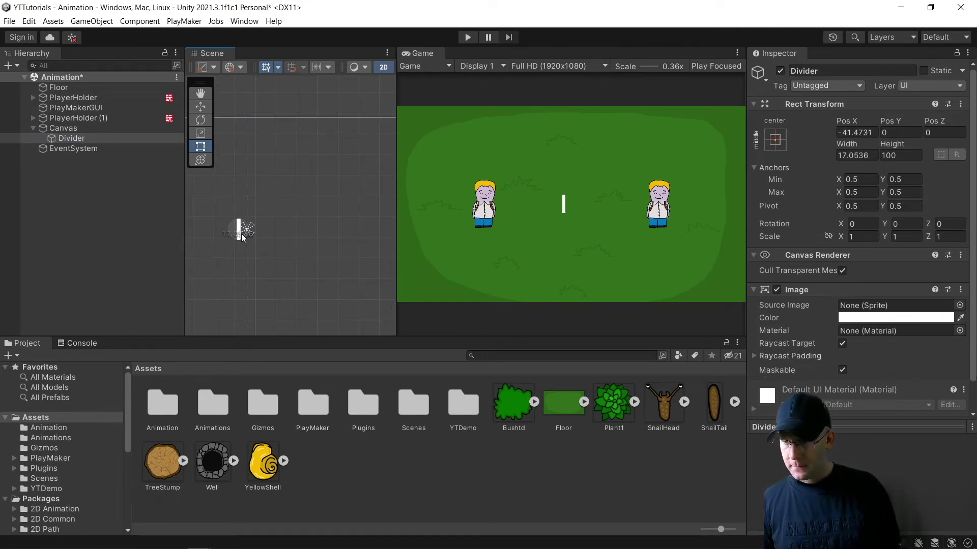
pyautogui.scroll(3, 242, 238)
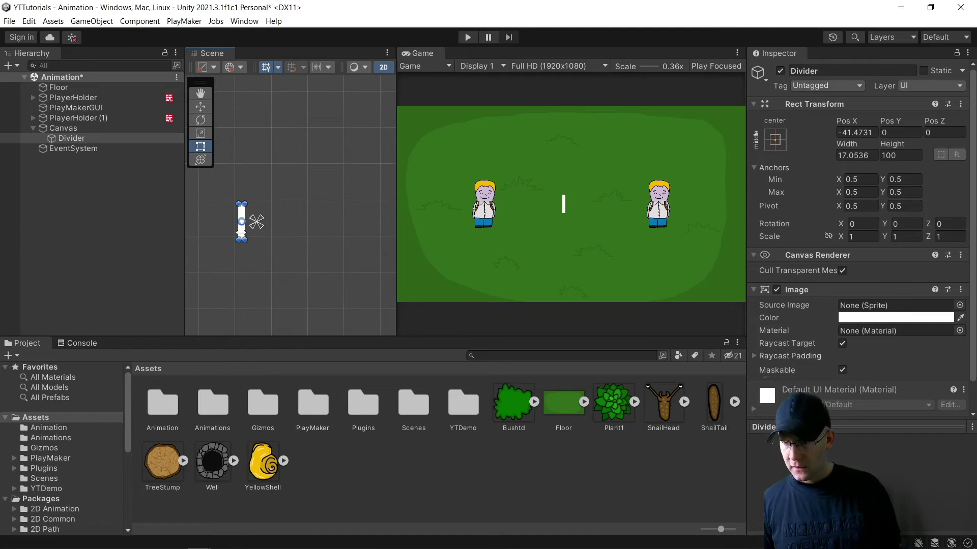
pyautogui.scroll(1, 242, 233)
pyautogui.moveTo(242, 235); pyautogui.dragTo(268, 464)
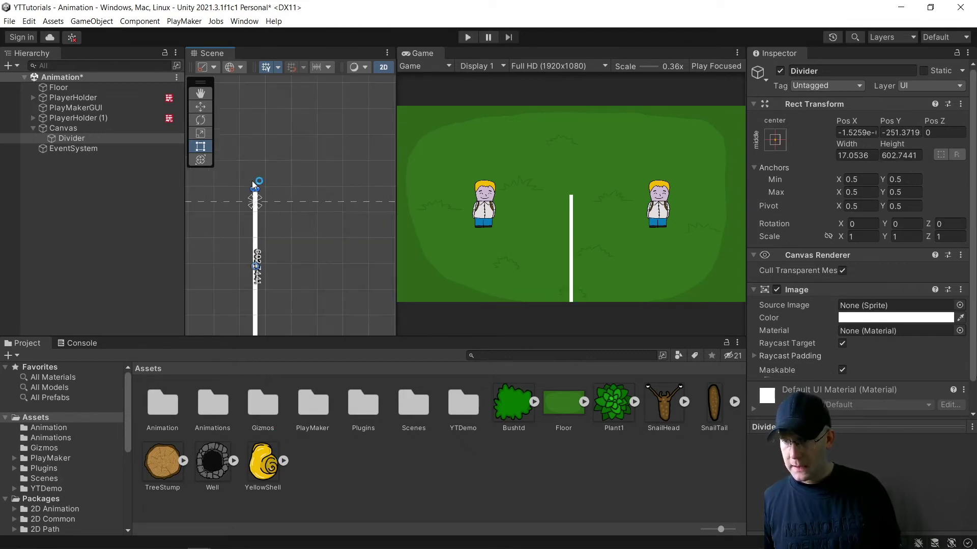
# - Stretch the Divider vertically so it spans the canvas from top to bottom edge
pyautogui.scroll(-3, 253, 184)
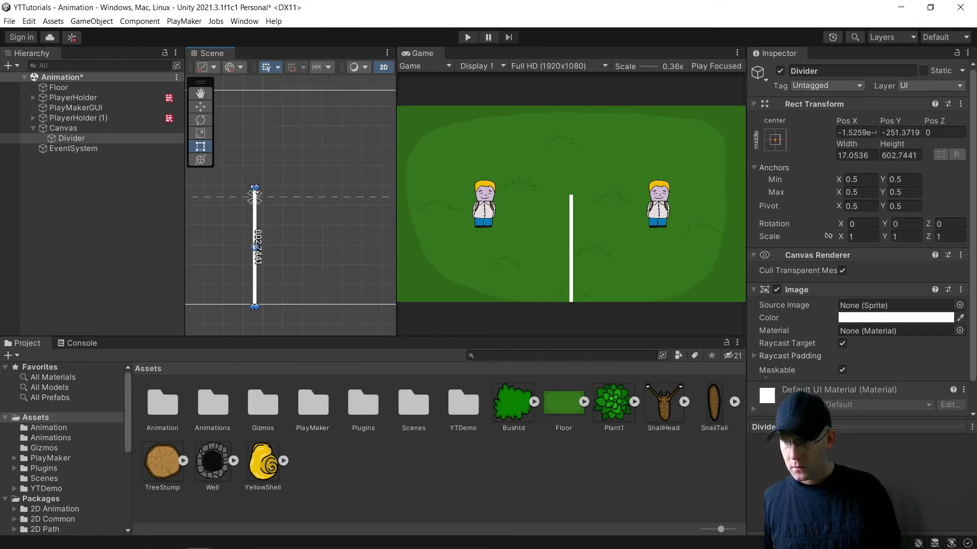
pyautogui.scroll(3, 253, 187)
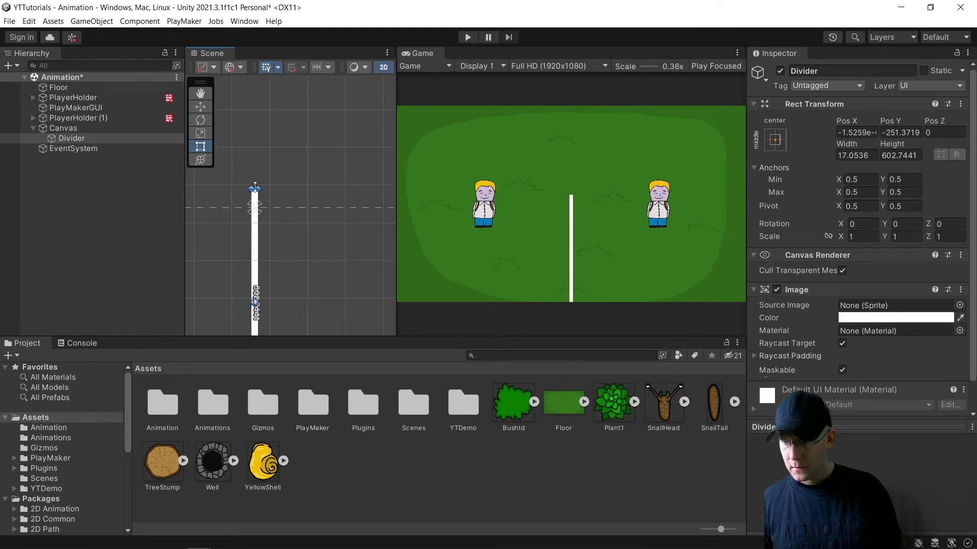
pyautogui.moveTo(256, 186); pyautogui.dragTo(236, 15)
pyautogui.moveTo(308, 5); pyautogui.dragTo(271, 215)
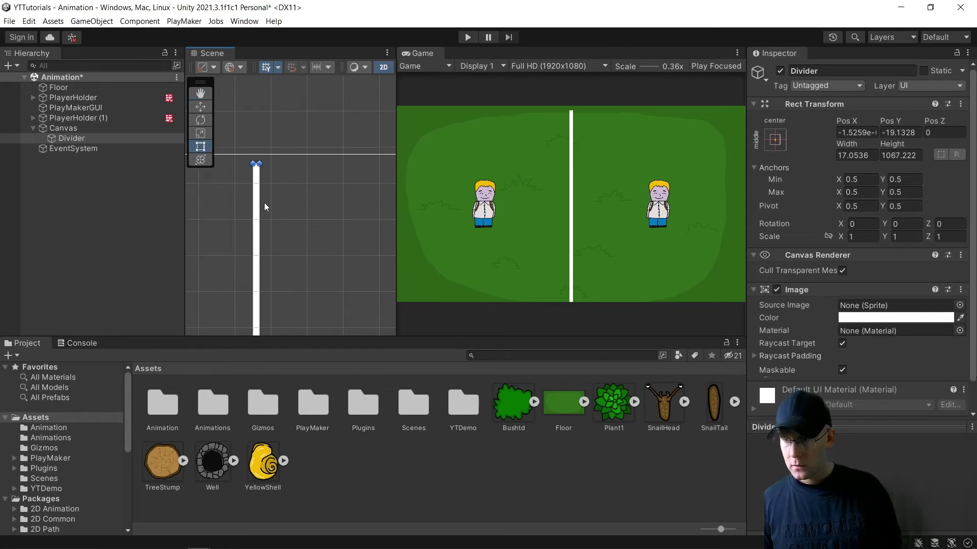
pyautogui.moveTo(257, 163); pyautogui.dragTo(256, 156)
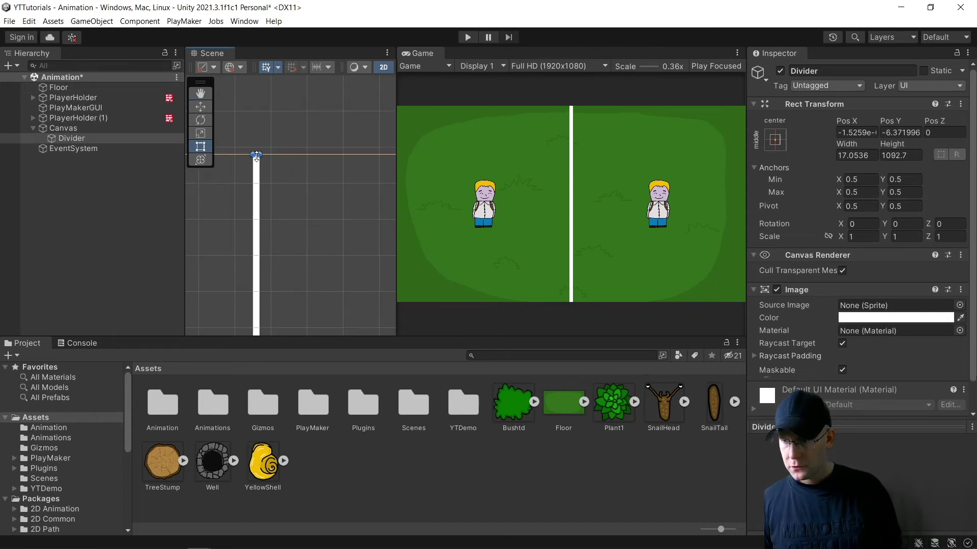
pyautogui.click(289, 123)
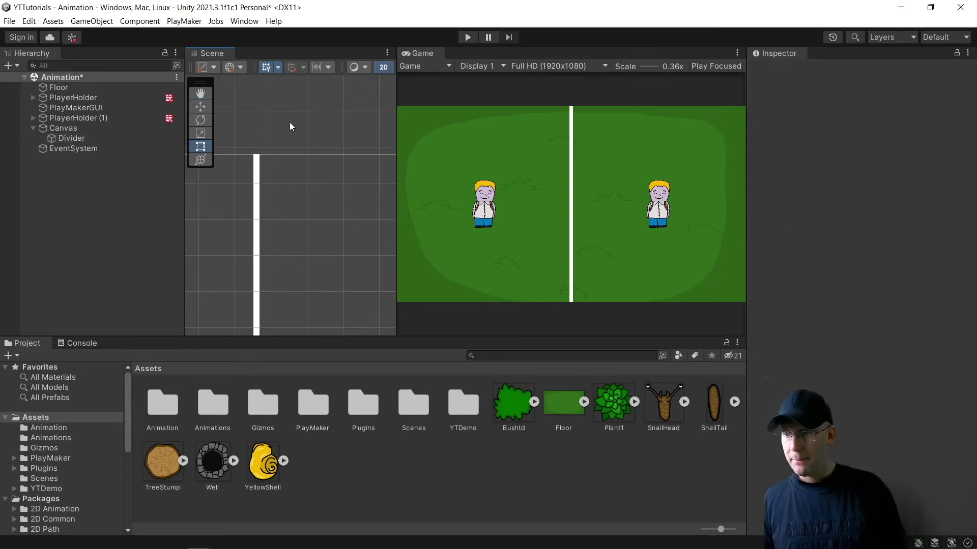
# - Enter play mode to test the two-player split screen
pyautogui.click(467, 37)
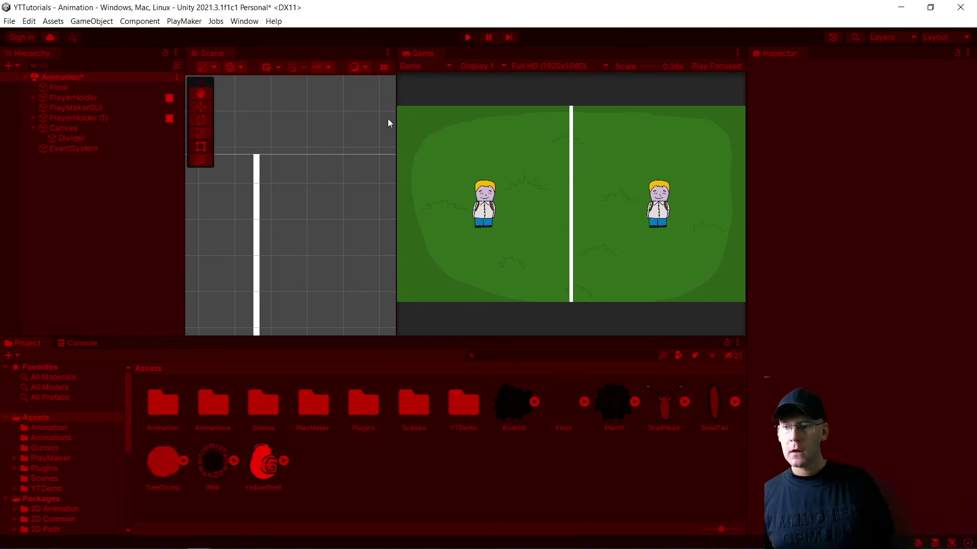
# - Widen the Game view by moving the Scene/Game splitter to the left
pyautogui.moveTo(381, 106); pyautogui.dragTo(342, 104)
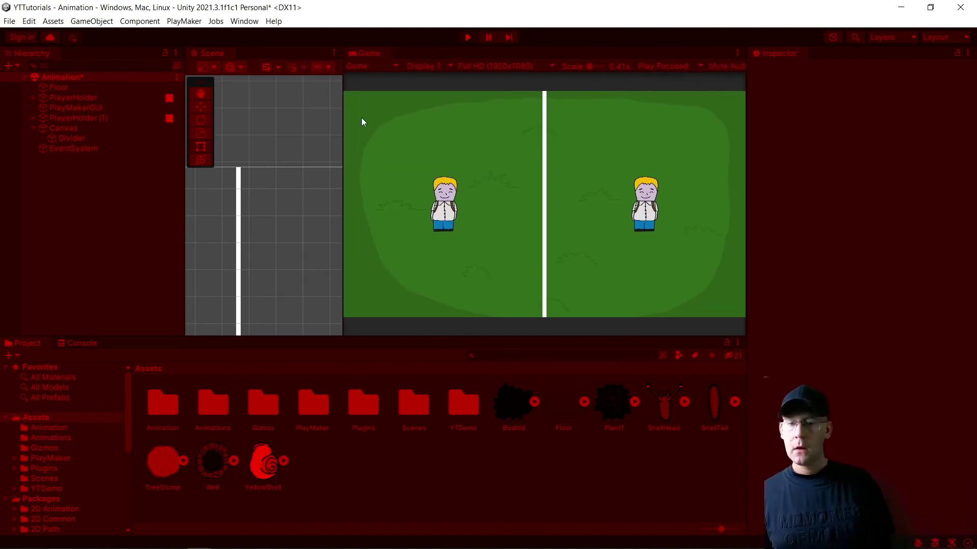